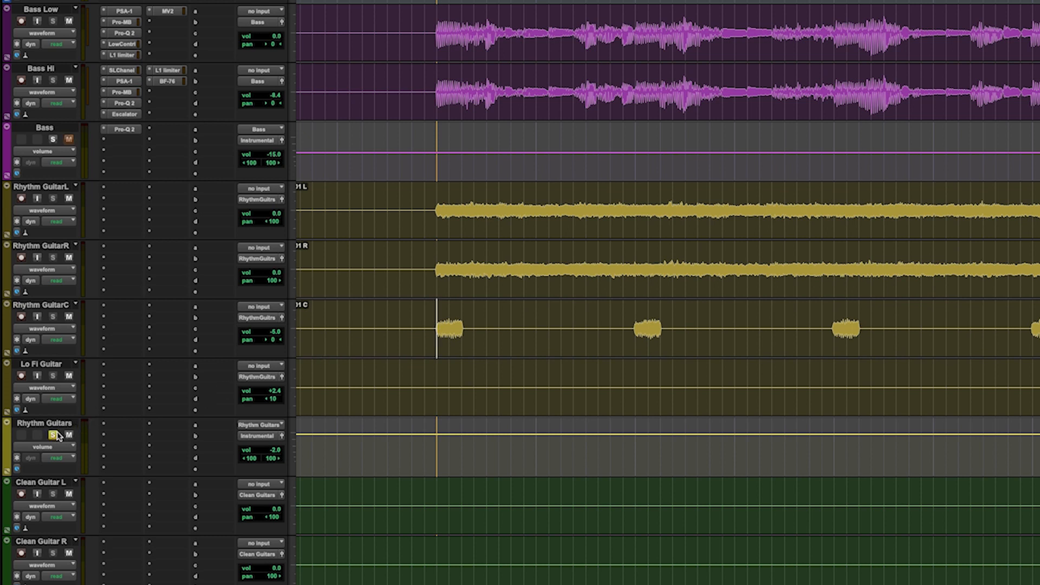
Play the soloed Rhythm Guitars and audition each side by muting the Rhythm GuitarR and Rhythm GuitarL tracks, ending with playback stopped
key("space")
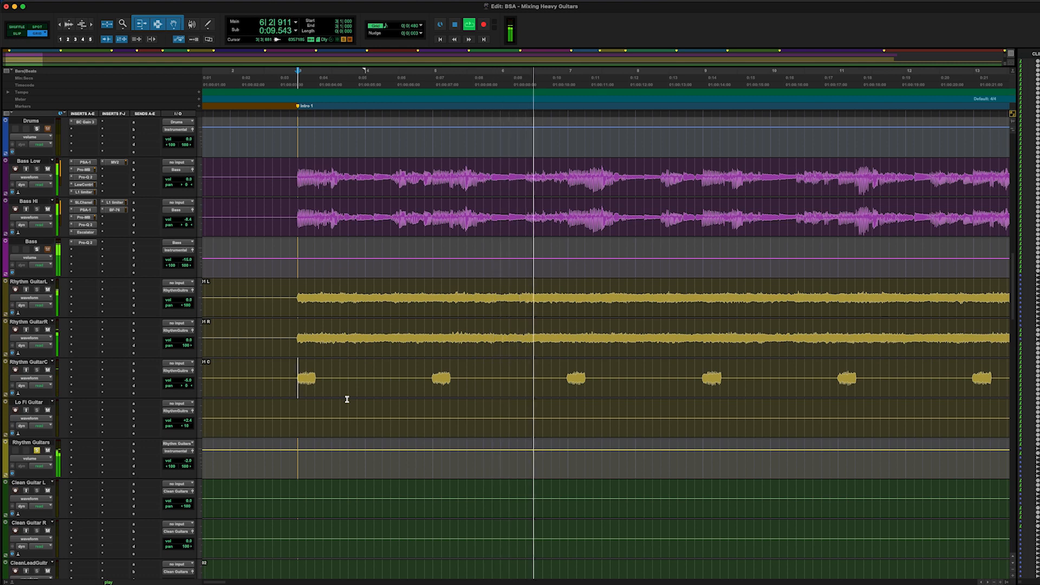
left_click(48, 330)
left_click(48, 289)
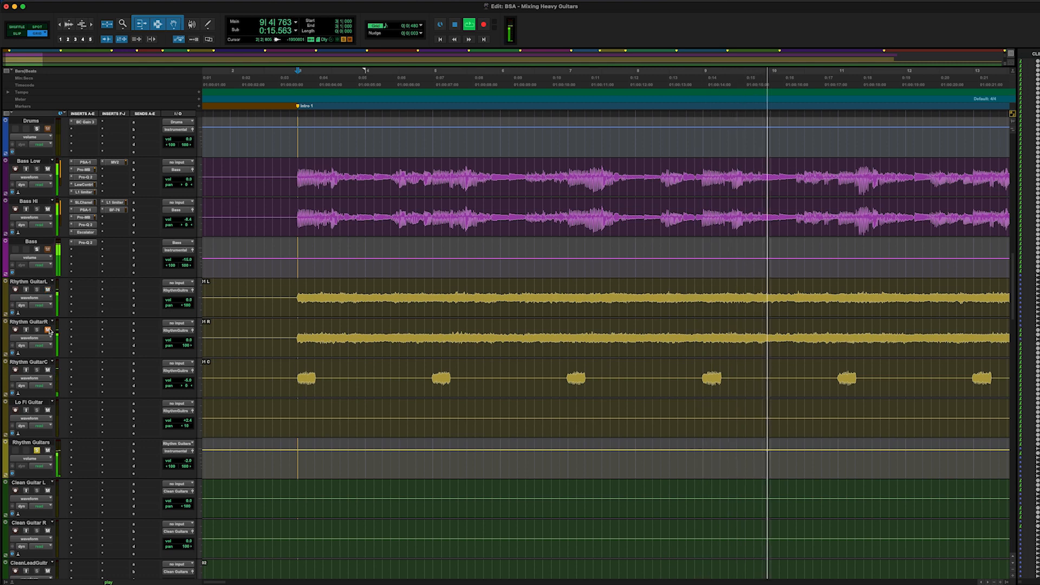
key("space")
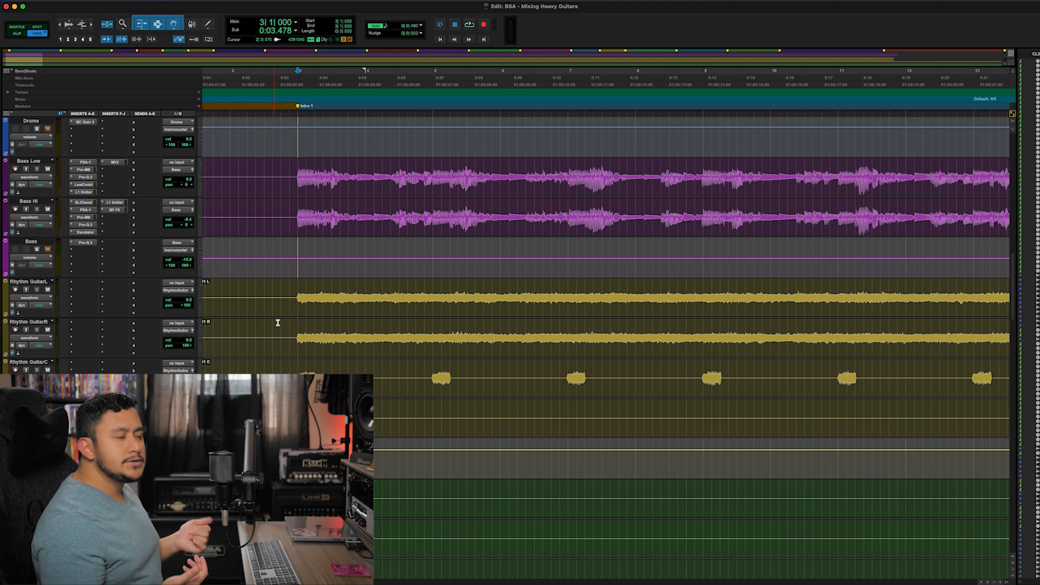
Insert the stereo EQ3 7-Band plug-in in the first insert slot of the Rhythm Guitars bus
left_click(72, 443)
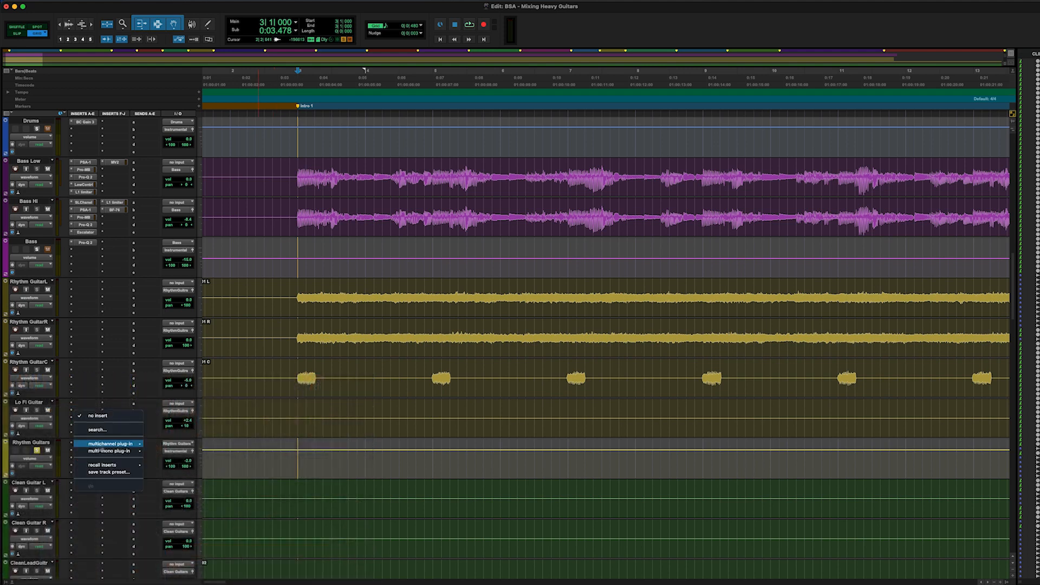
mouse_move(94, 445)
mouse_move(203, 235)
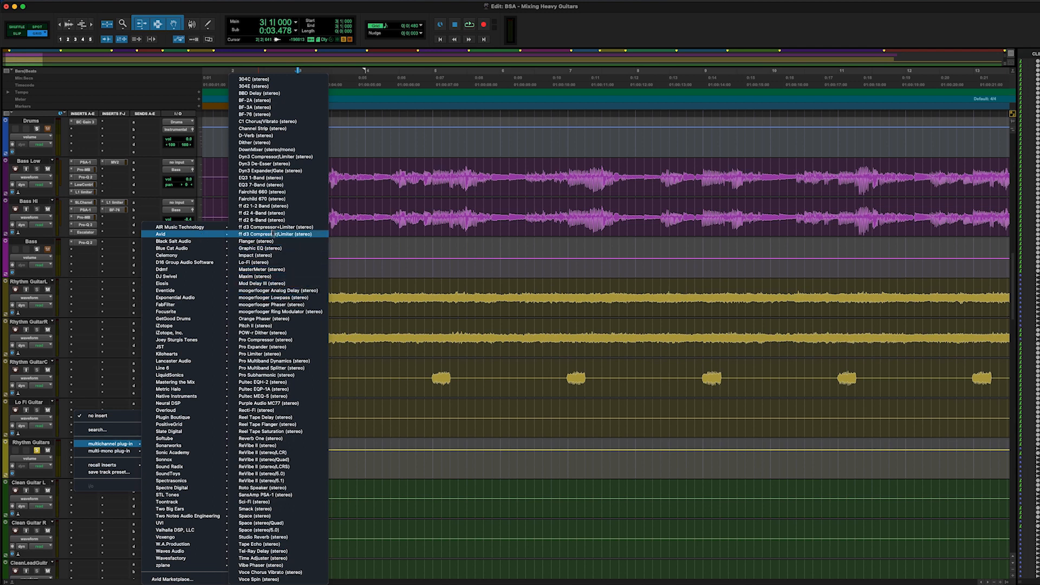
left_click(262, 185)
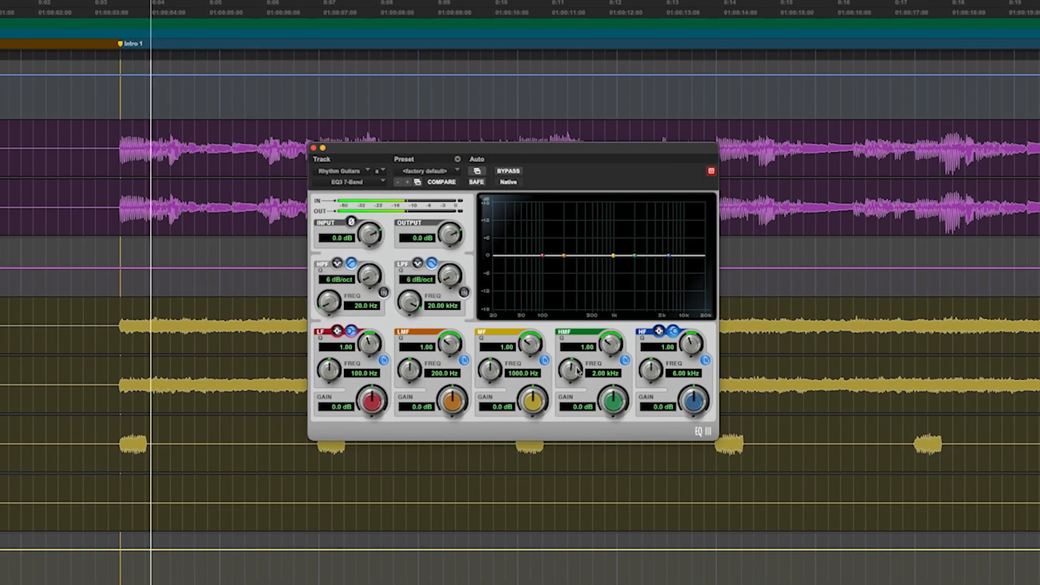
Sweep the EQ's HMF band with a narrow boost, then cut it by 3.3 dB at 4.25 kHz with a Q of 7.59
left_click_drag(611, 401, 599, 303)
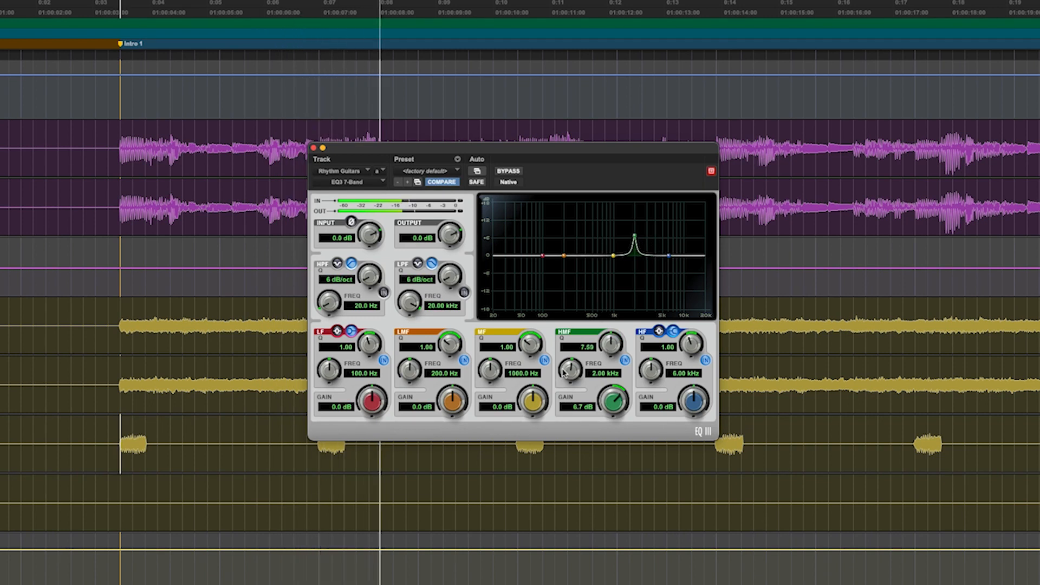
left_click_drag(563, 373, 563, 346)
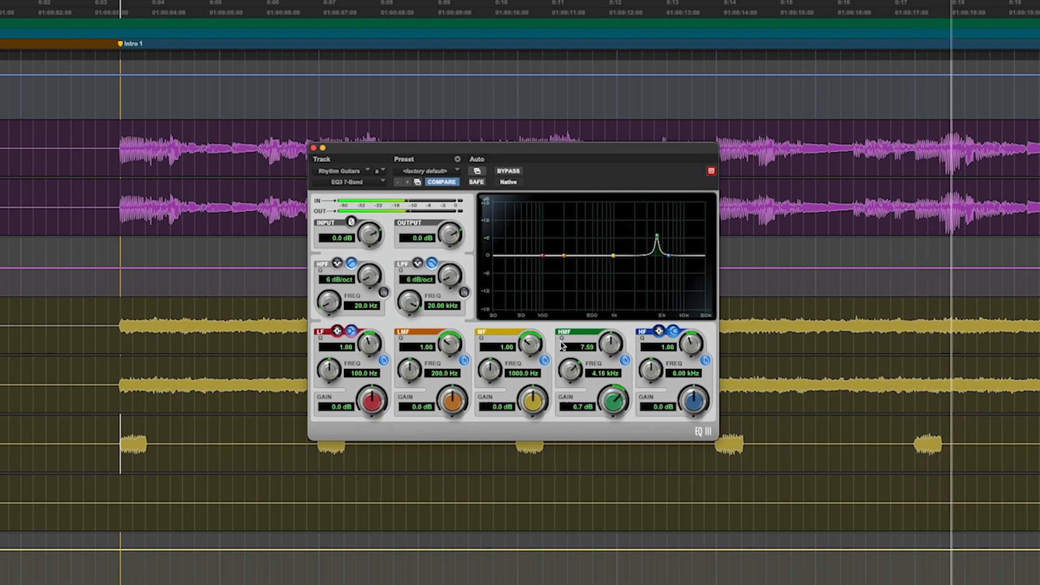
left_click_drag(613, 401, 609, 422)
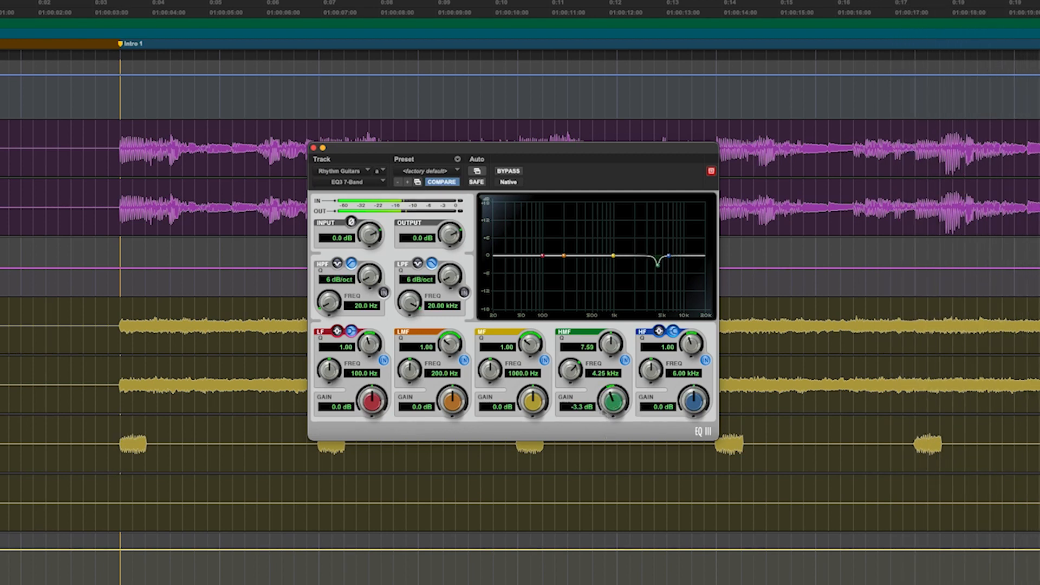
Add a narrow MF cut of 3.2 dB at 5.92 kHz with a Q of 10 on the Rhythm Guitars EQ
left_click_drag(538, 394, 535, 377)
left_click_drag(525, 343, 531, 306)
left_click_drag(502, 369, 498, 322)
Compare the Rhythm Guitars with the EQ3 7-Band bypassed and active during playback
left_click(508, 171)
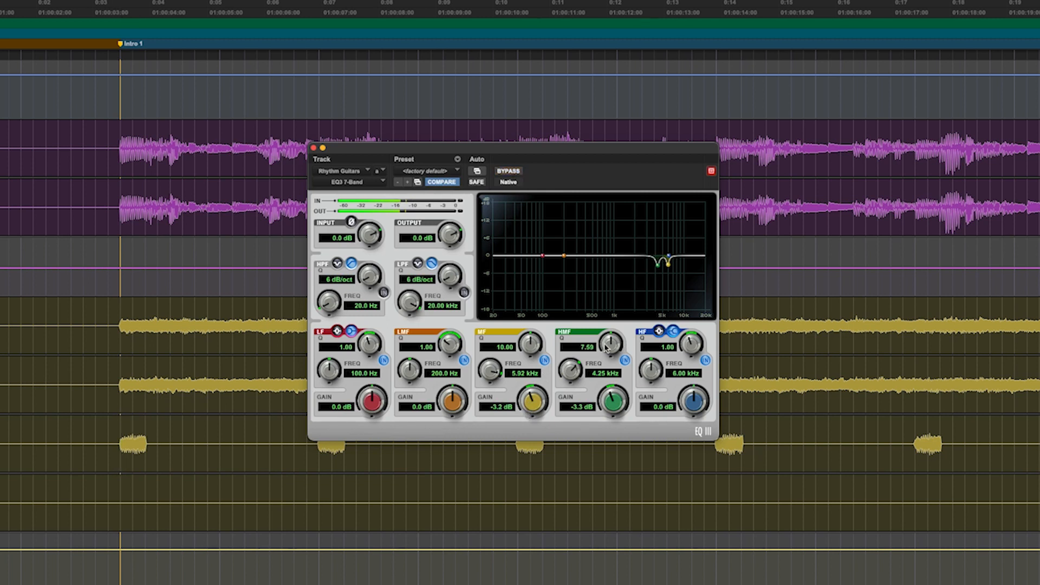
left_click(508, 171)
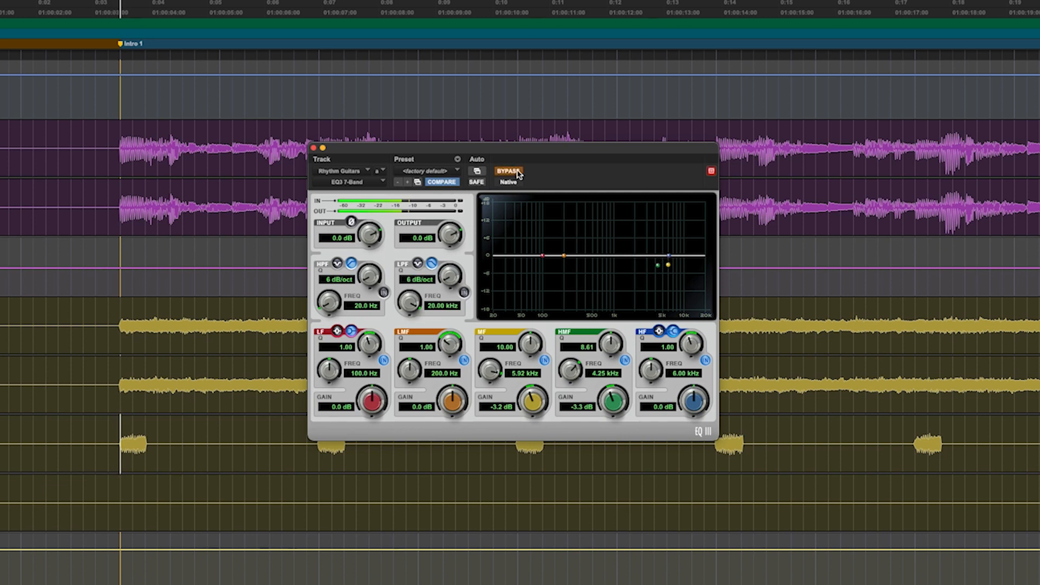
left_click(508, 171)
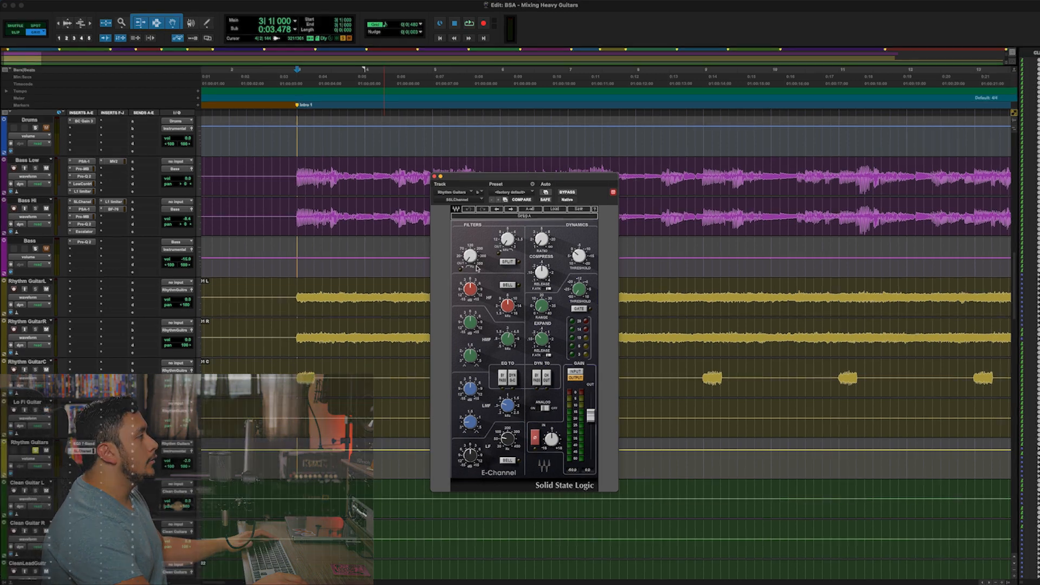
Shape the Rhythm Guitars in SSLChannel with the filters, an HF boost at a raised frequency, and an LMF gain change with Q at 1.64
key("space")
left_click_drag(444, 193, 498, 153)
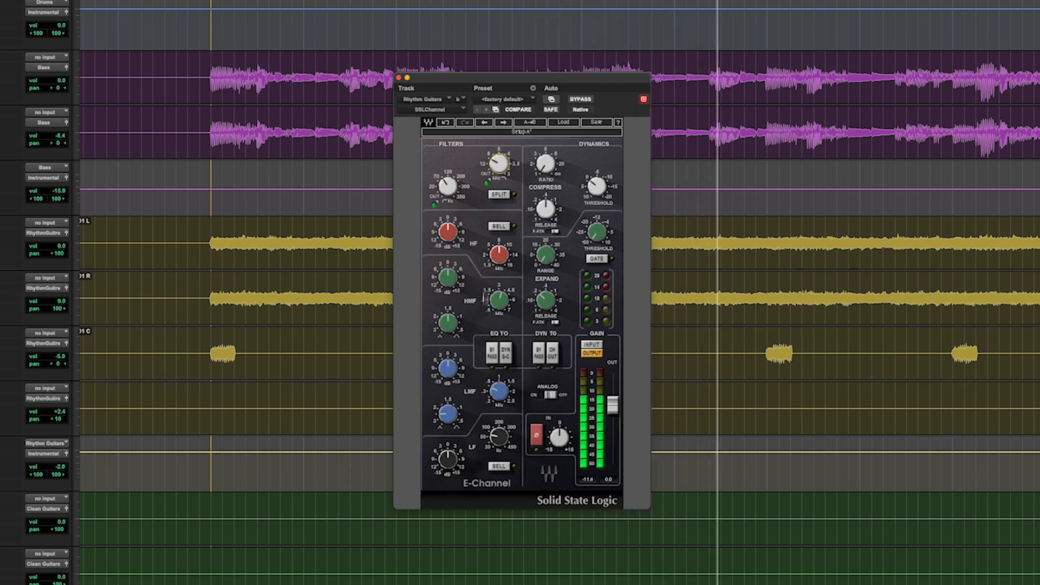
left_click_drag(449, 232, 450, 223)
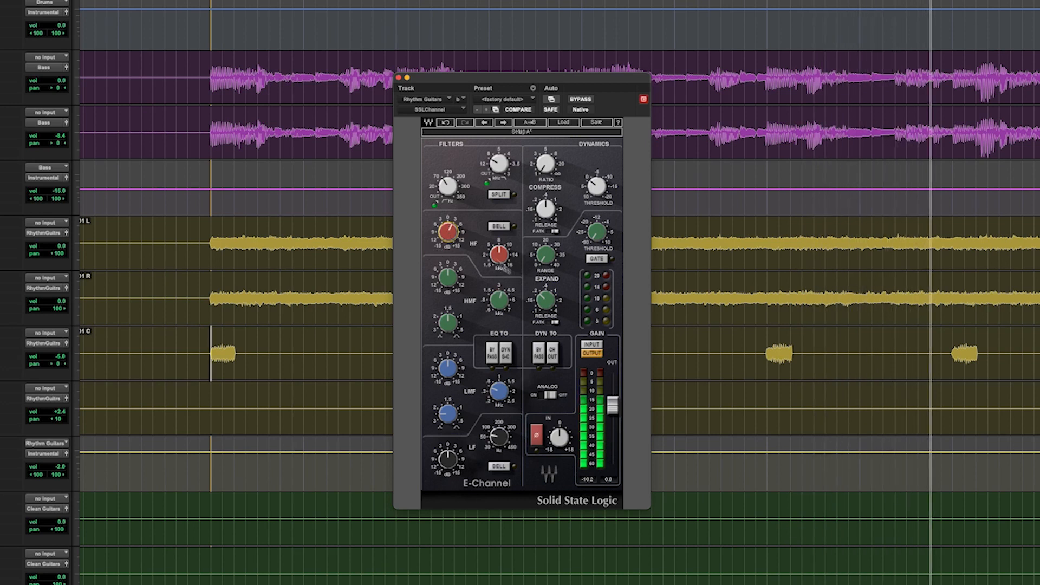
left_click_drag(499, 255, 499, 253)
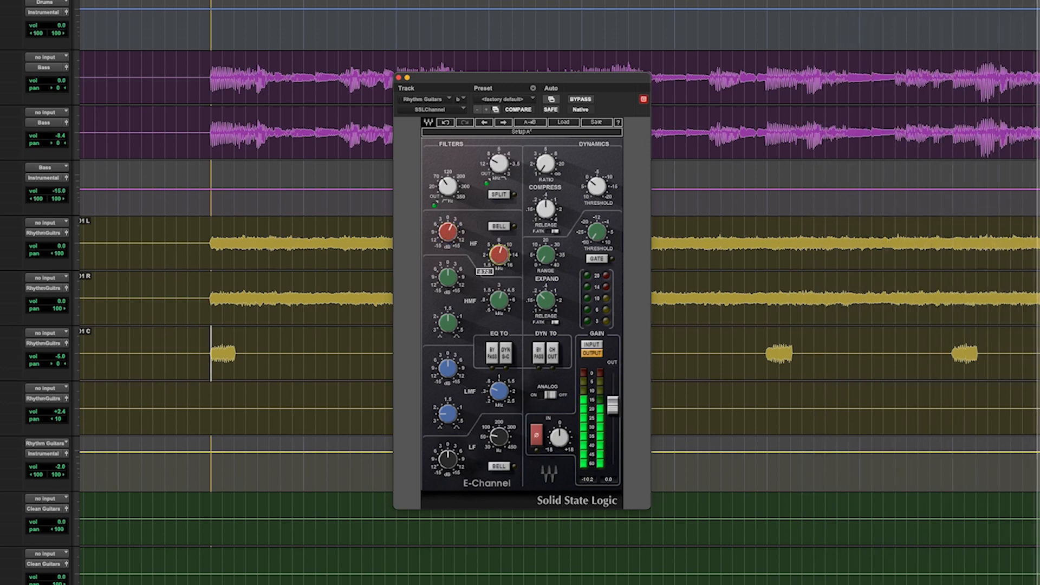
left_click_drag(442, 358, 442, 357)
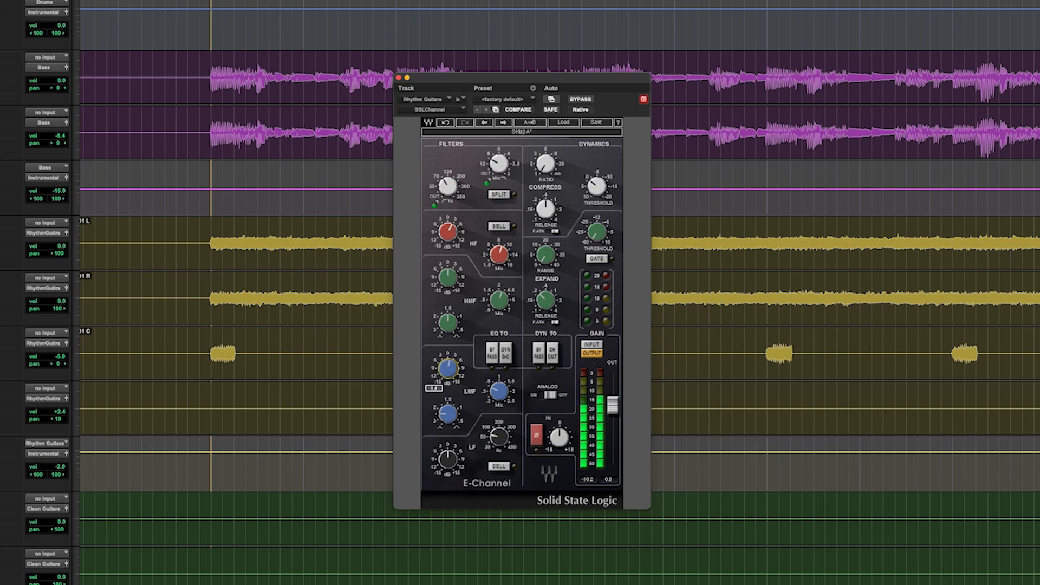
left_click_drag(448, 414, 448, 412)
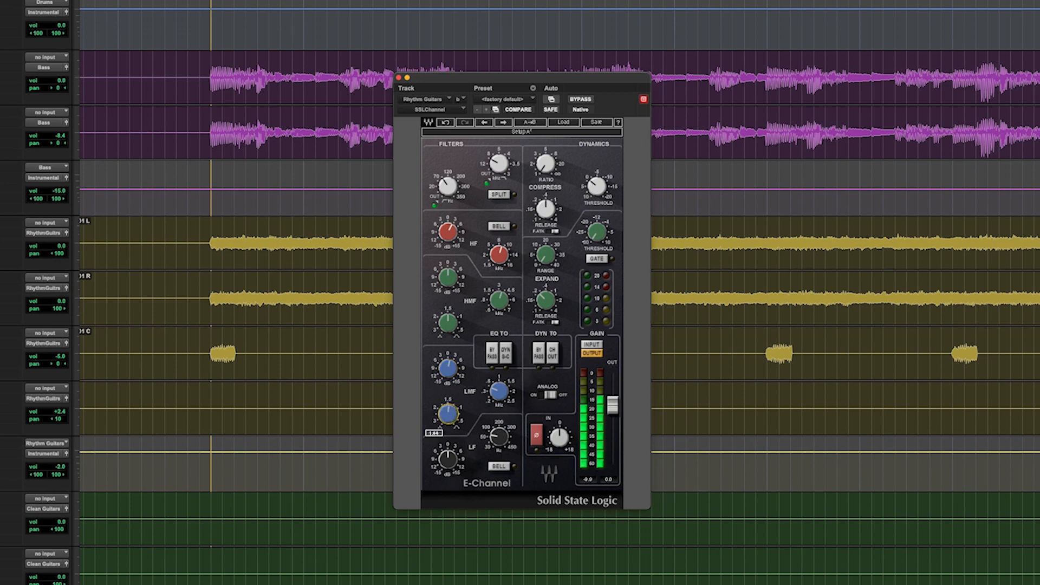
Replay the Rhythm Guitars from the start of a later center-guitar clip and compare SSLChannel bypassed and active
left_click(580, 100)
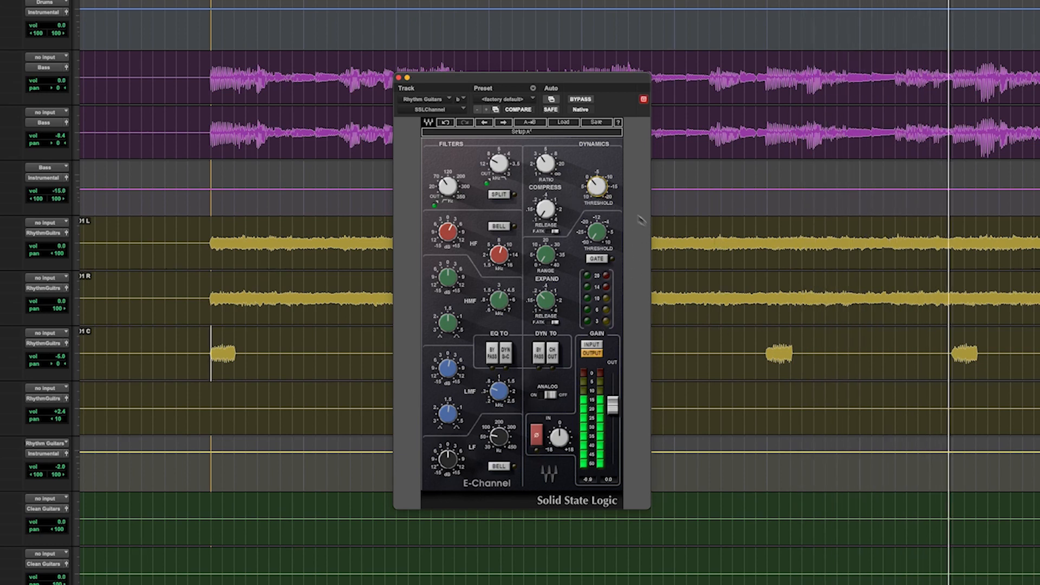
key("space")
left_click(767, 290)
key("space")
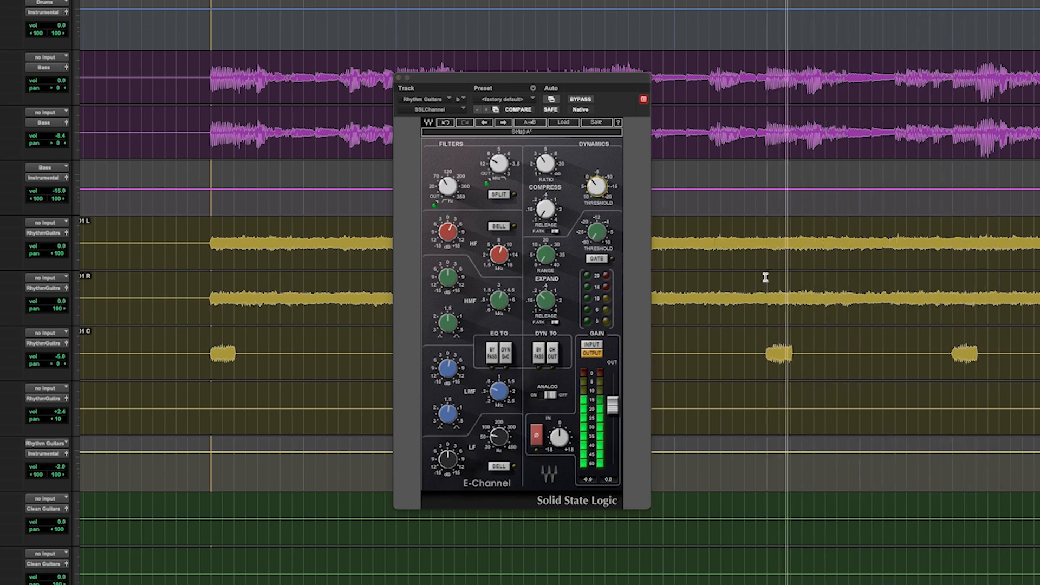
left_click(580, 98)
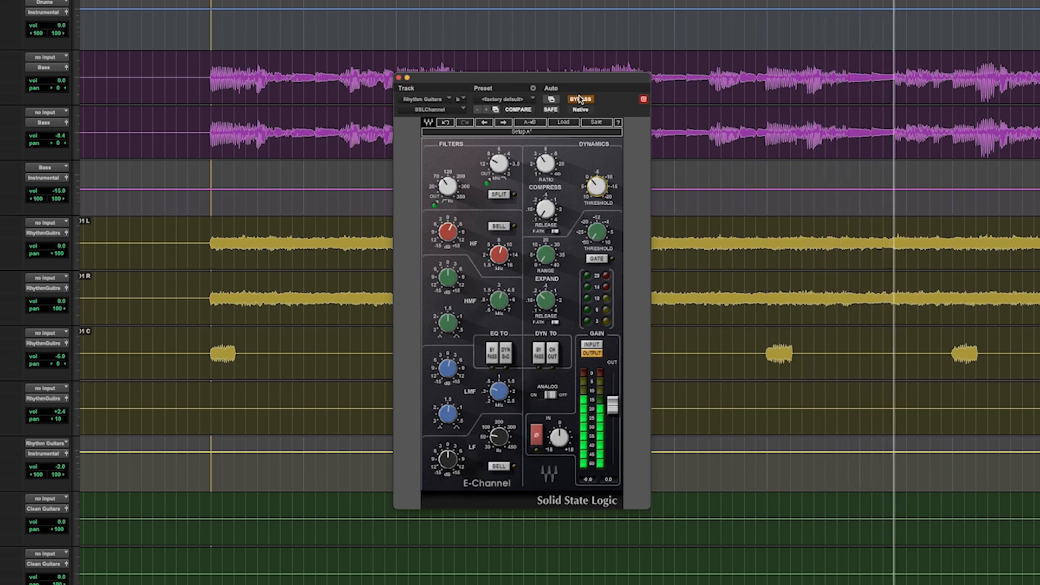
left_click(580, 98)
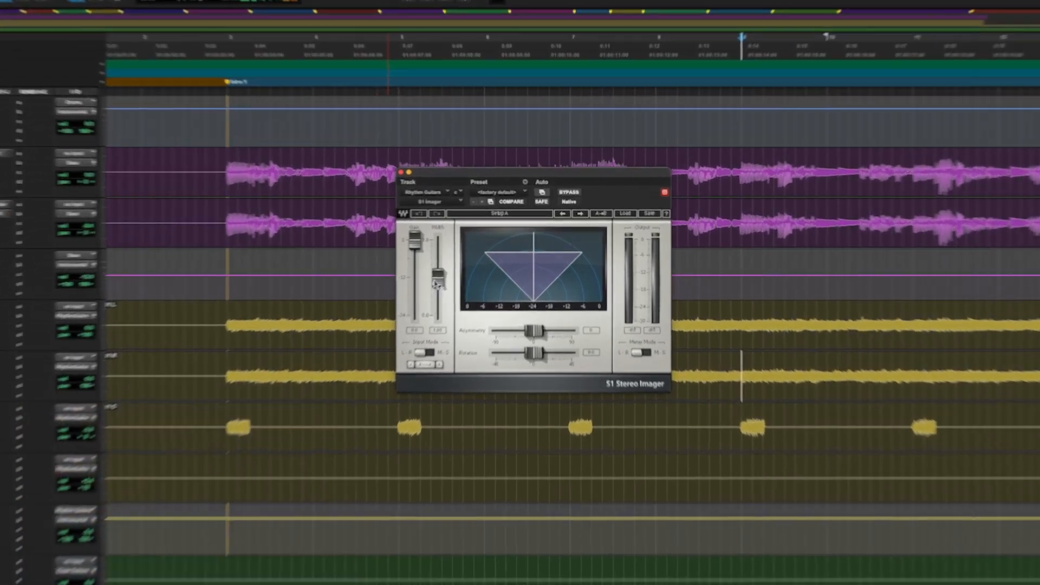
Increase the width of the Rhythm Guitars in the S1 Stereo Imager during playback and close the plug-in window
key("space")
left_click_drag(461, 263, 462, 261)
left_click_drag(418, 290, 417, 286)
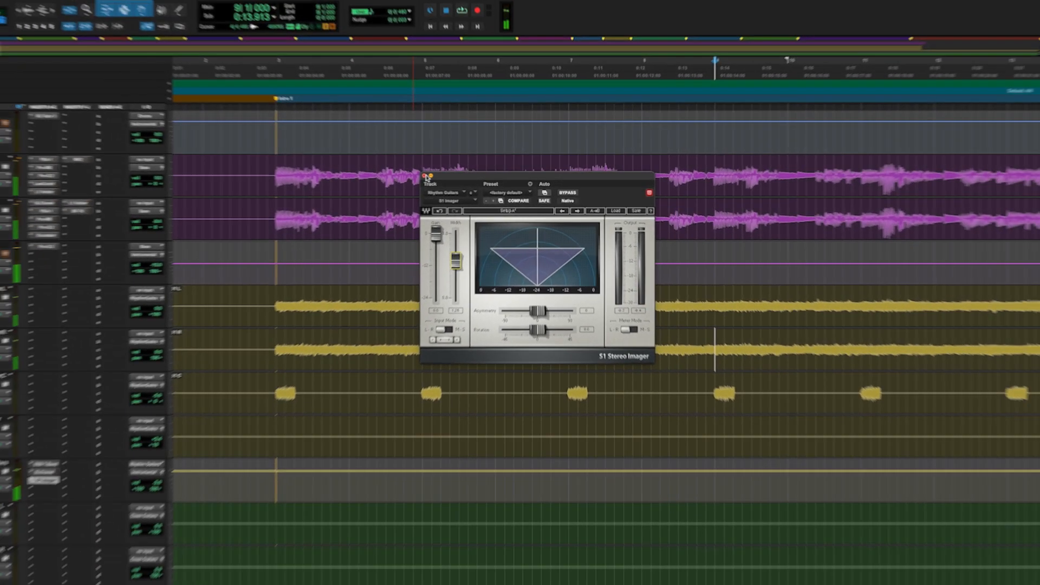
left_click(376, 169)
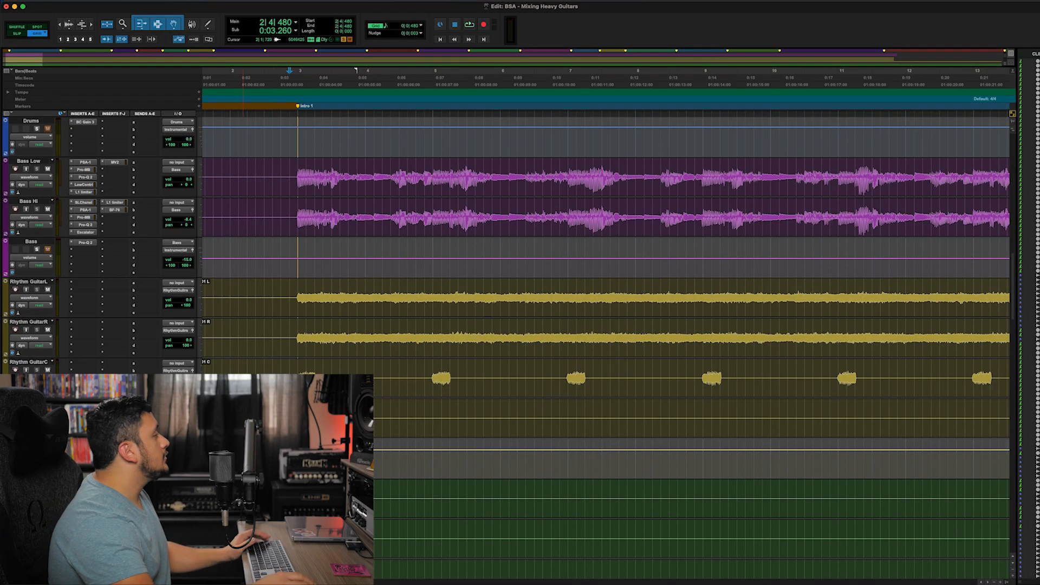
Insert Escalator on the Rhythm Guitars bus, try its amount and output controls, and set them to 12% and -2.6 dB
left_click(72, 444)
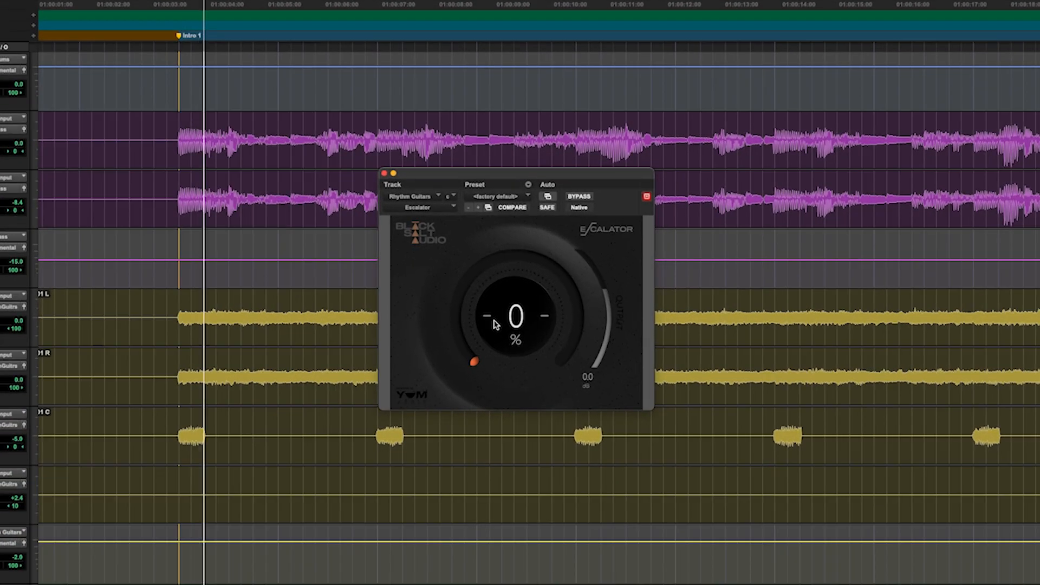
left_click_drag(495, 324, 499, 258)
left_click_drag(601, 297, 602, 343)
left_click_drag(521, 326, 523, 284)
left_click_drag(607, 314, 607, 325)
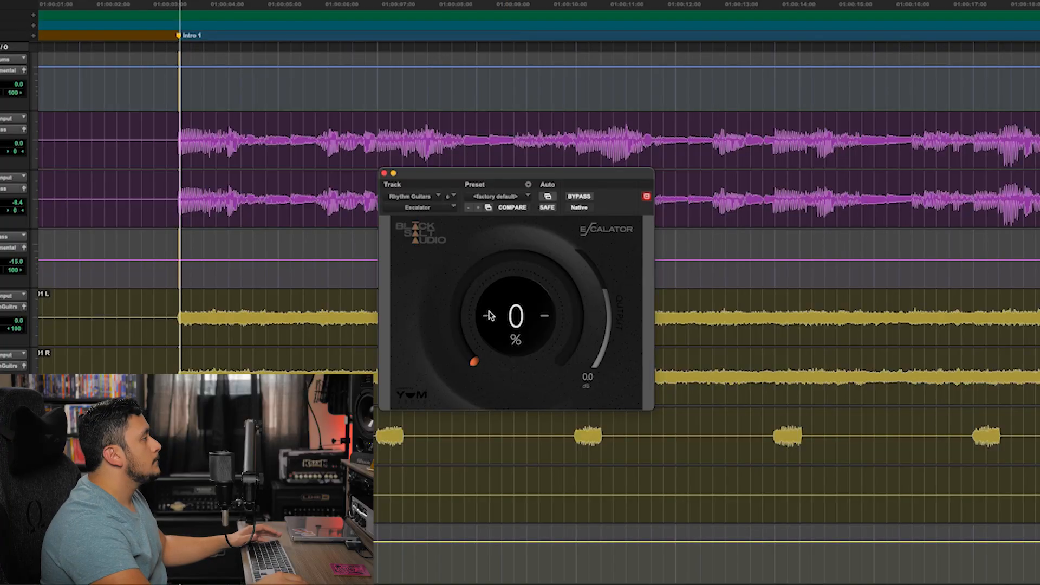
left_click_drag(490, 325, 490, 298)
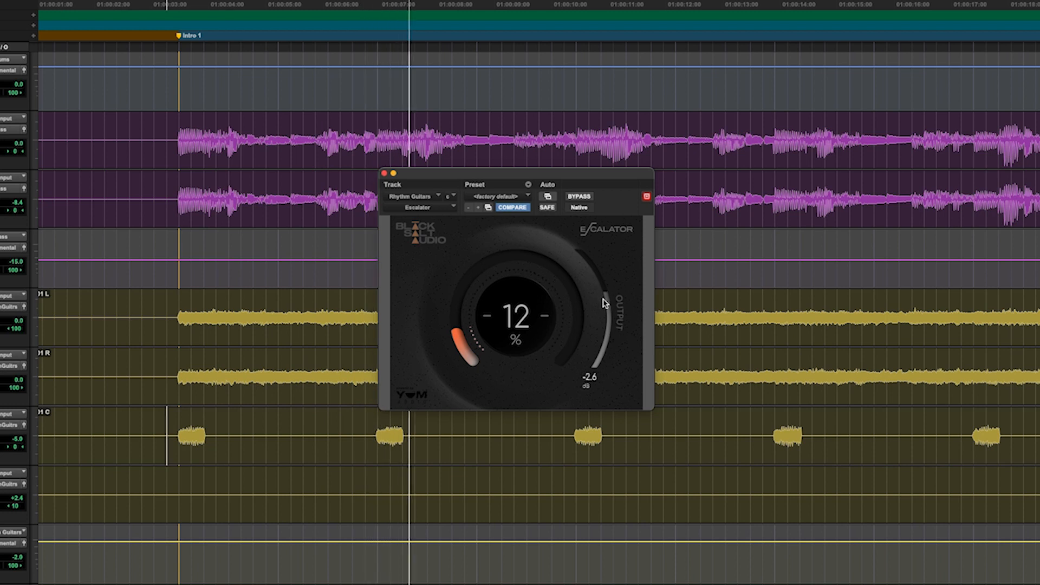
Compare the Rhythm Guitars with Escalator bypassed and active during playback, ending with playback stopped
left_click(590, 197)
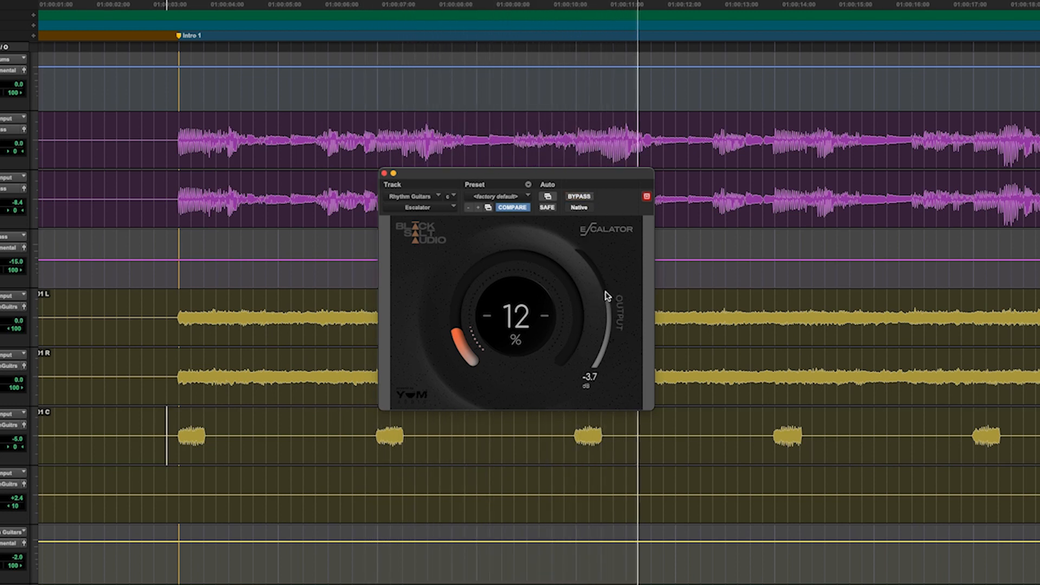
left_click(590, 198)
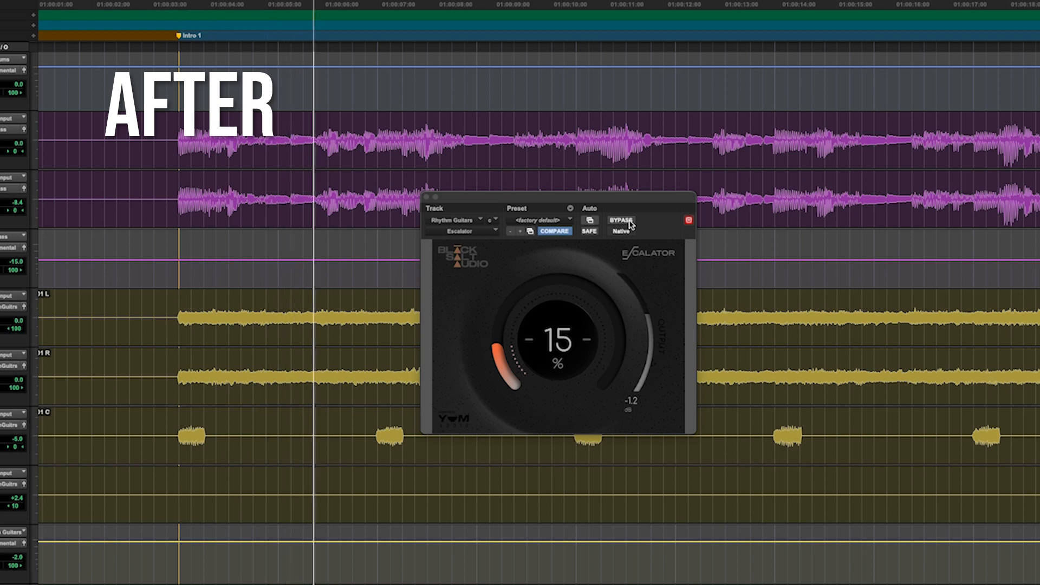
left_click(628, 221)
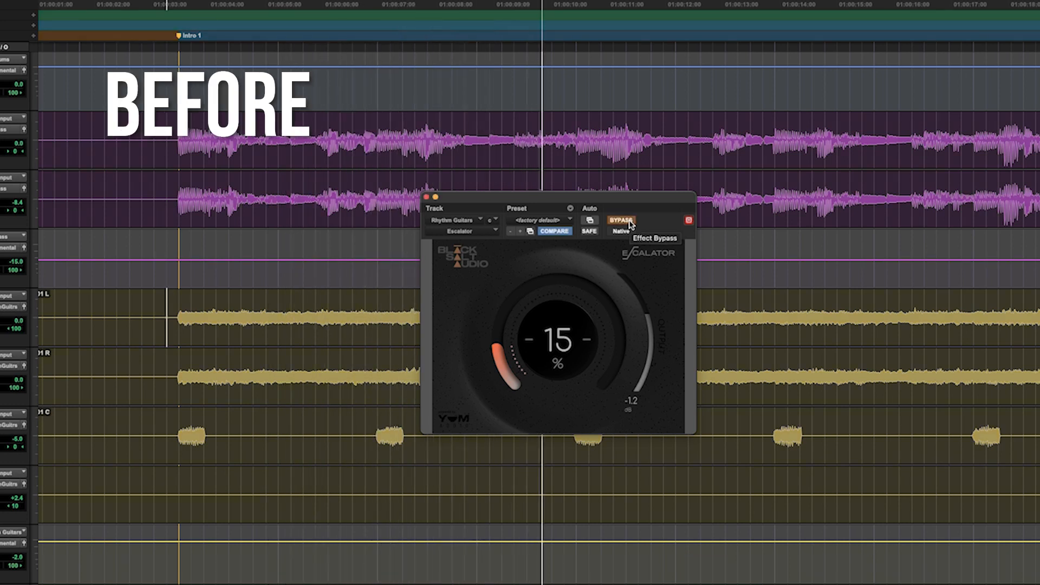
left_click(630, 223)
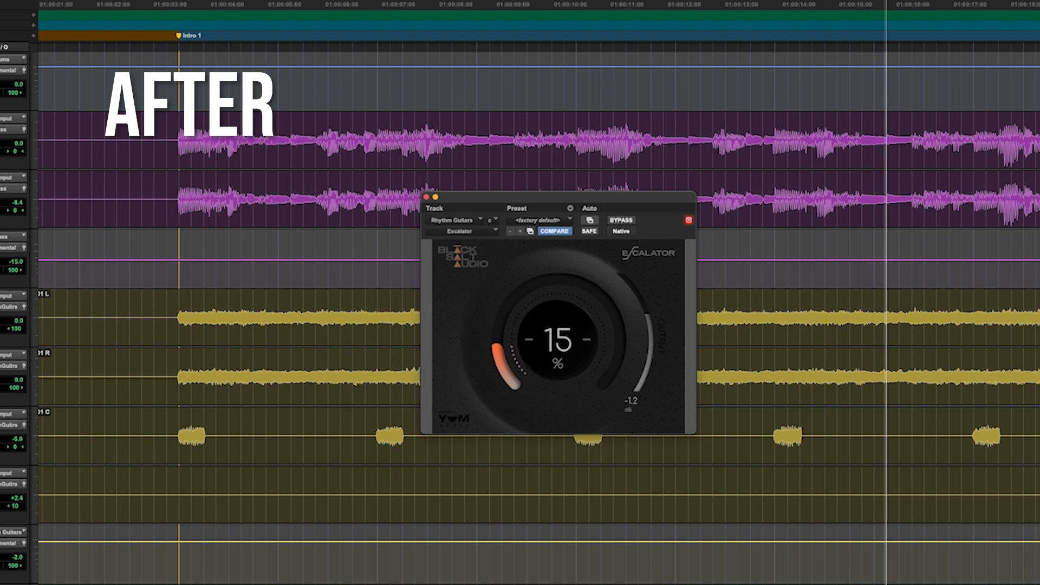
key("space")
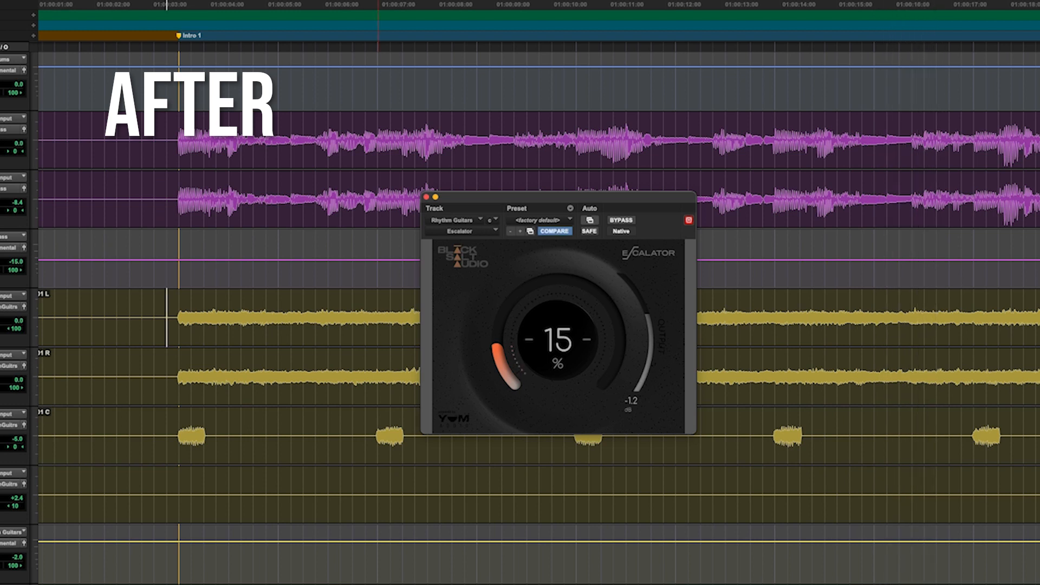
Play the full mix while toggling Escalator's bypass for a before-and-after comparison, then stop playback and close the plug-in window
key("space")
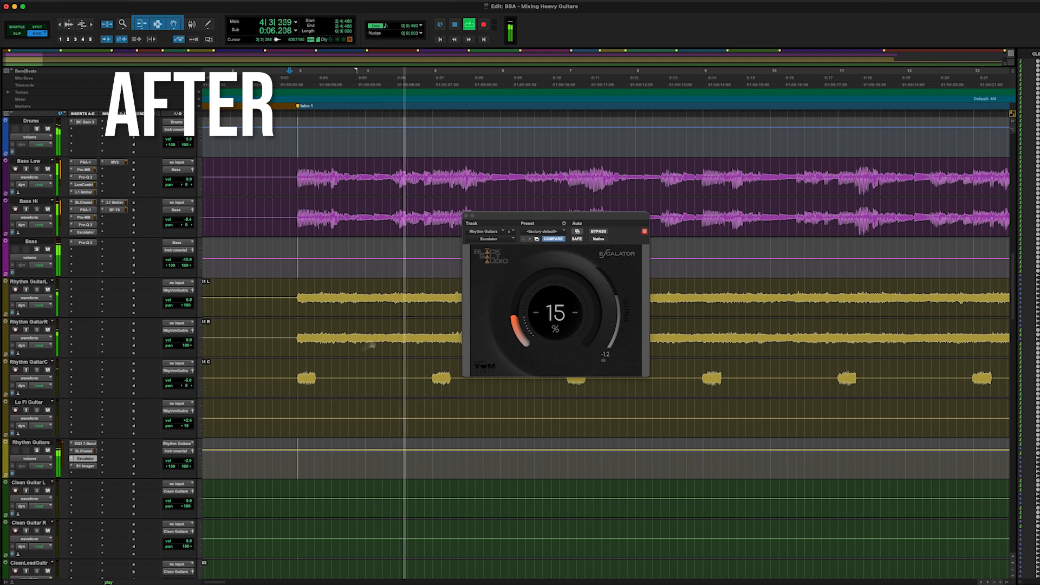
left_click(598, 231)
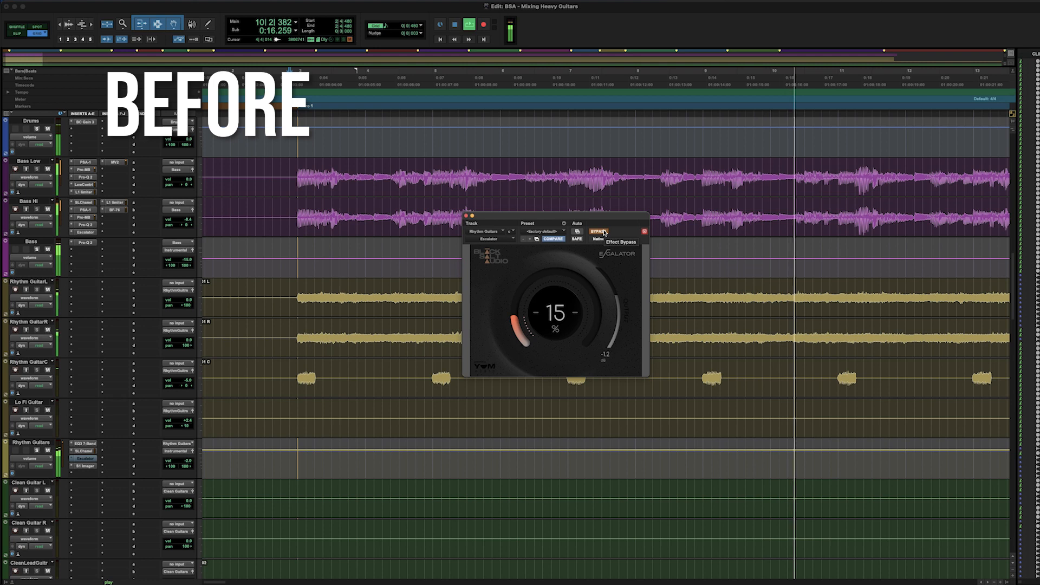
left_click(603, 232)
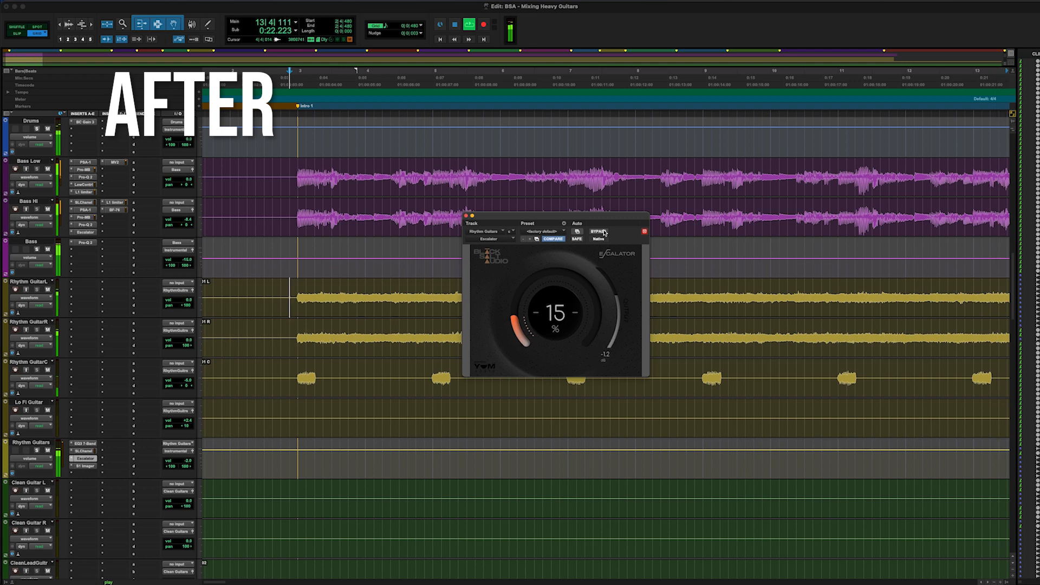
left_click(603, 232)
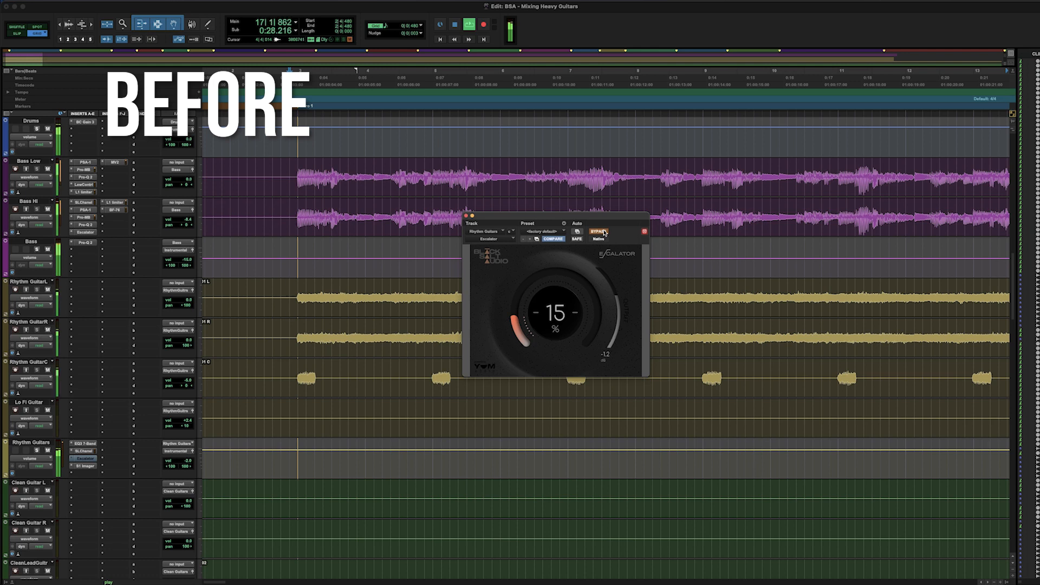
key("space")
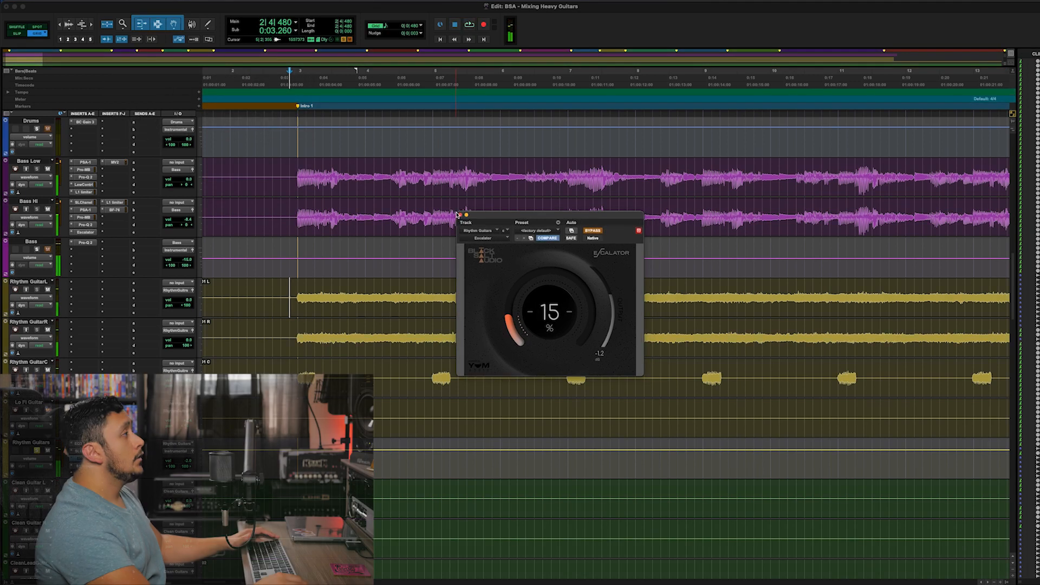
left_click(460, 214)
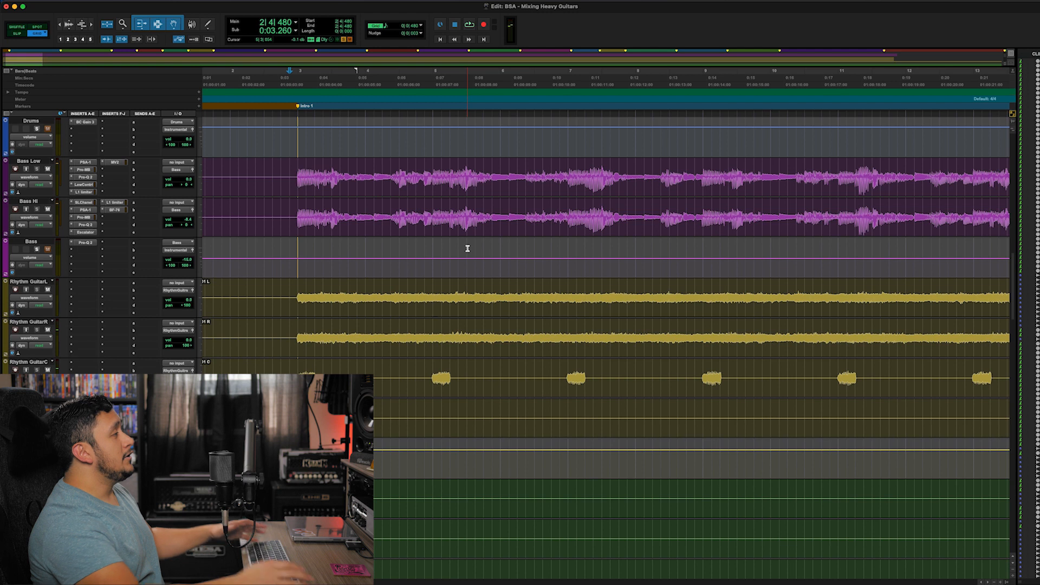